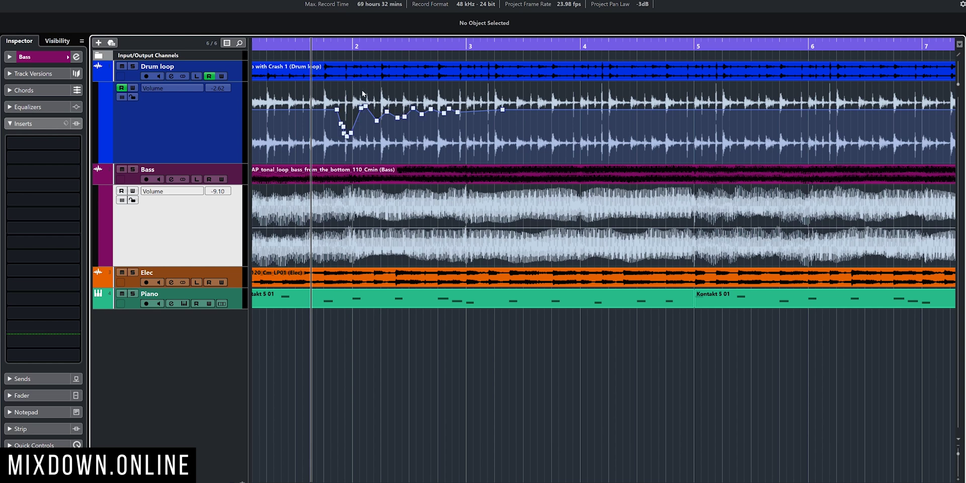
Step: Select the Drum loop's volume automation with the Range Selection tool from 1.4.1.0 to 3.3.1.0
{"action": "key", "text": "2"}
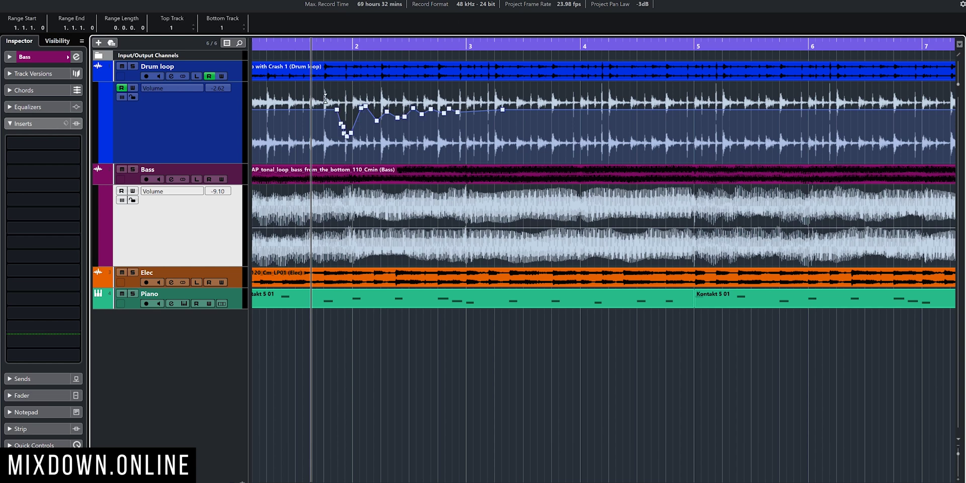
{"action": "left_click_drag", "start_coordinate": [325, 98], "coordinate": [513, 122]}
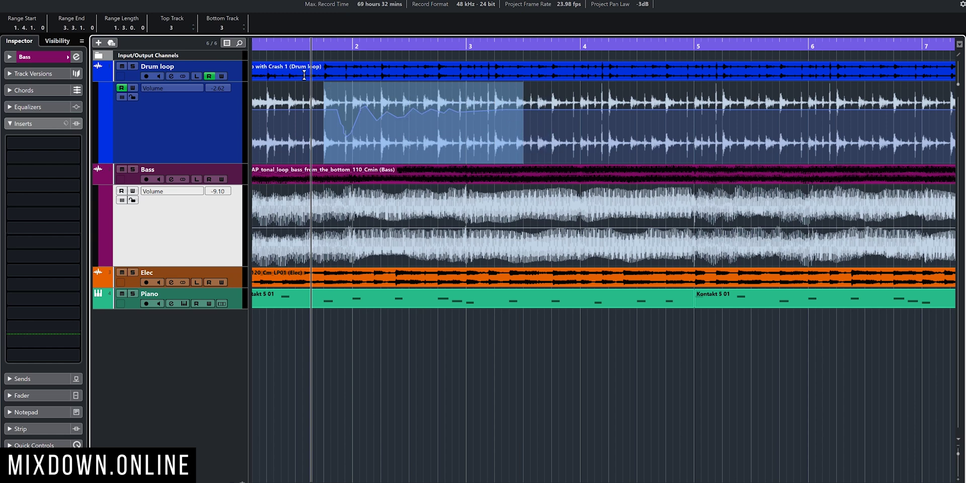
{"action": "left_click", "coordinate": [213, 142]}
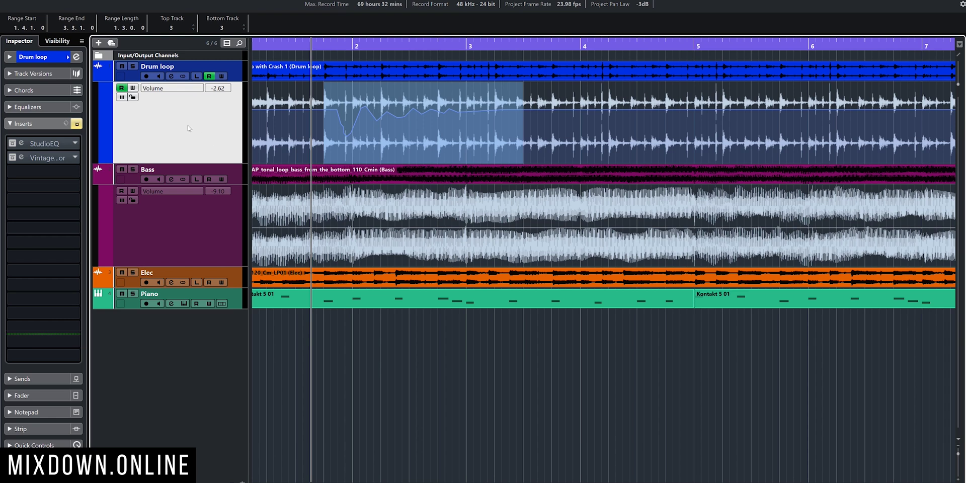
{"action": "mouse_move", "coordinate": [403, 100]}
{"action": "mouse_move", "coordinate": [523, 107]}
{"action": "left_mouse_down"}
{"action": "mouse_move", "coordinate": [540, 107]}
{"action": "mouse_move", "coordinate": [525, 115]}
{"action": "left_mouse_up"}
Step: Paste the copied range at the same position in the Bass volume lane and enable automation reading for Bass
{"action": "left_click", "coordinate": [170, 254]}
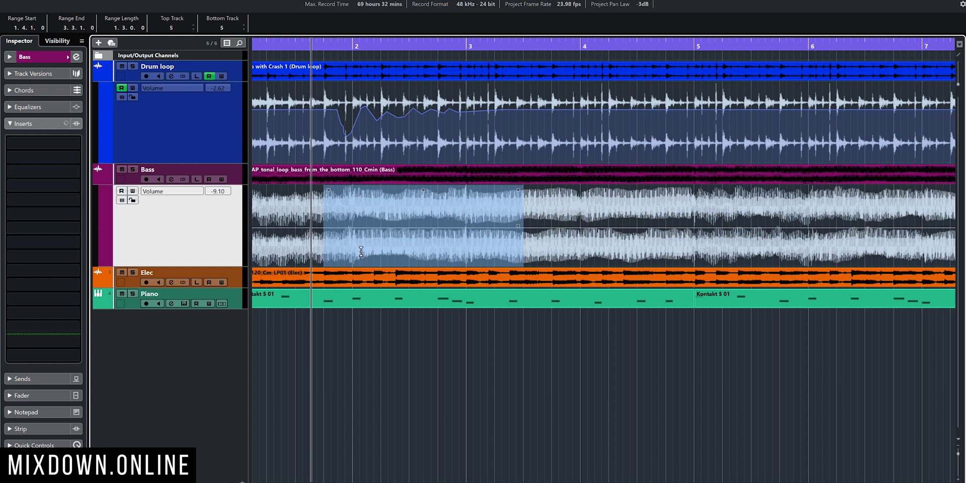
{"action": "left_click", "coordinate": [553, 222]}
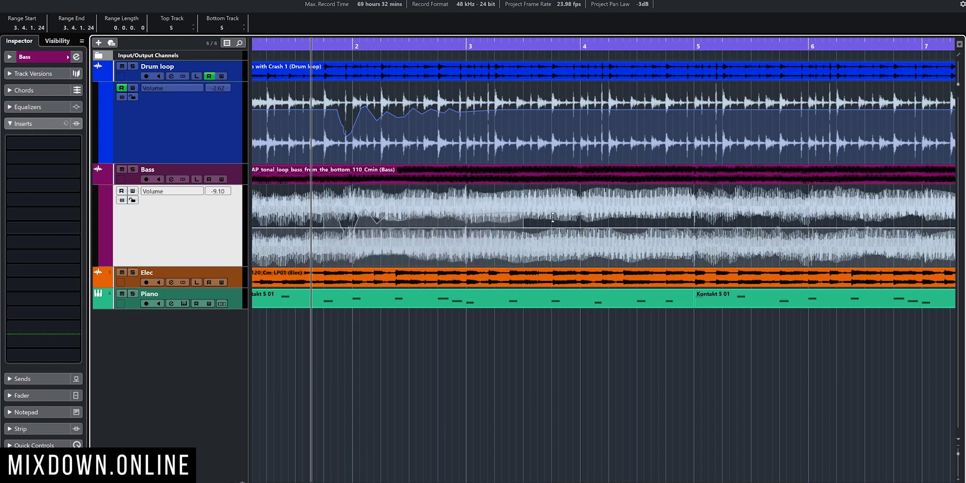
{"action": "left_click", "coordinate": [121, 192]}
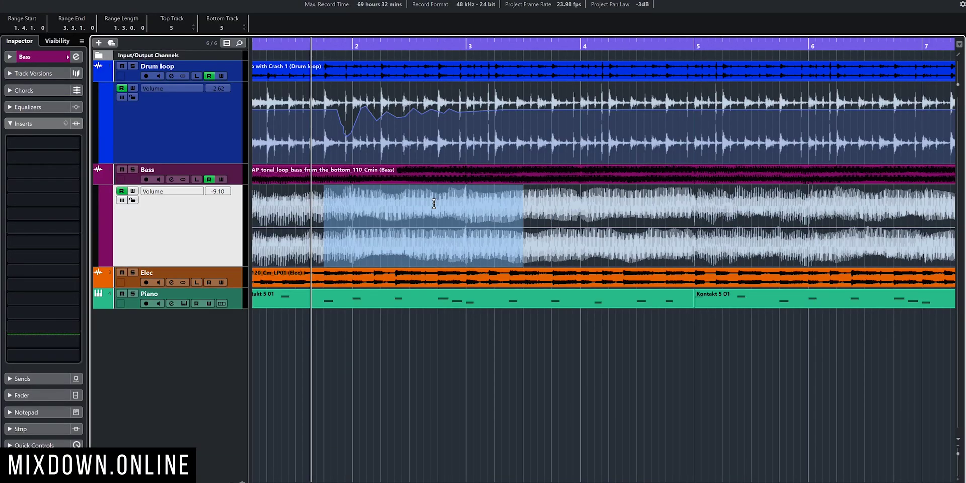
Step: Select all automation points of the volume dip in the Drum loop lane, between about bars 2 and 3
{"action": "mouse_move", "coordinate": [371, 144]}
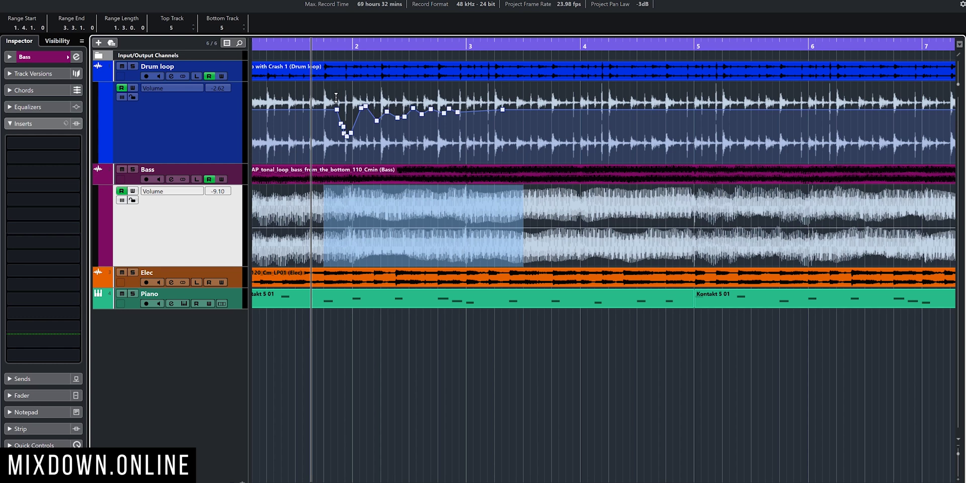
{"action": "left_click", "coordinate": [329, 100]}
{"action": "left_click_drag", "start_coordinate": [324, 96], "coordinate": [551, 153]}
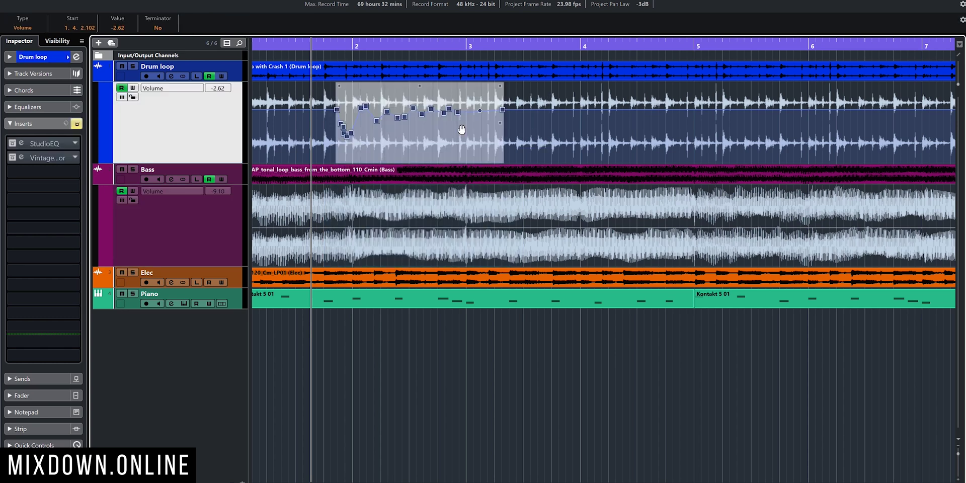
Step: Paste the copied automation points into the Bass volume lane at the cursor, just before bar 4
{"action": "left_click_drag", "start_coordinate": [410, 44], "coordinate": [594, 53]}
{"action": "left_click_drag", "start_coordinate": [291, 44], "coordinate": [414, 40]}
{"action": "left_click", "coordinate": [202, 250]}
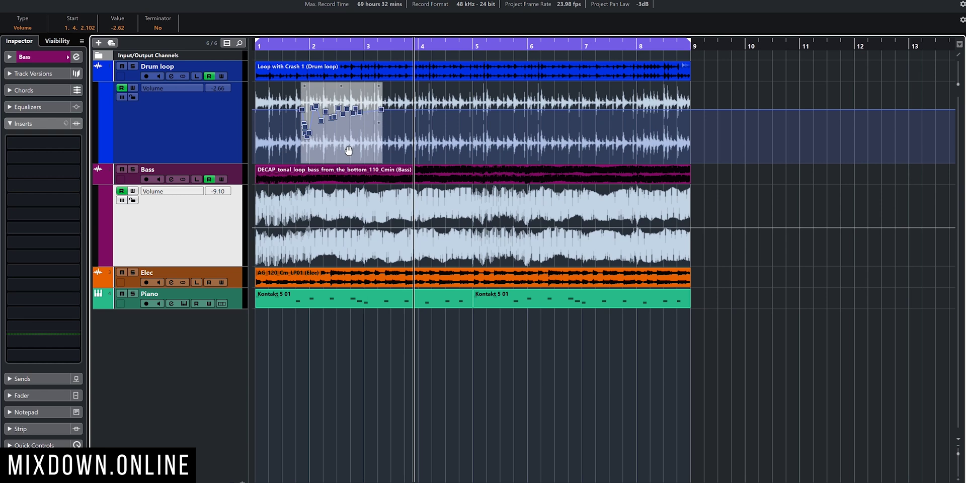
{"action": "key", "text": "h"}
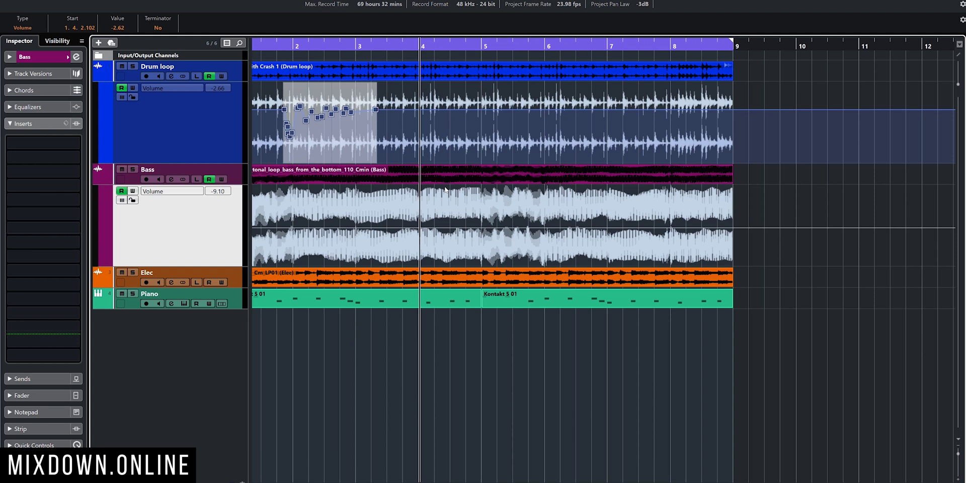
{"action": "key", "text": "ctrl+v"}
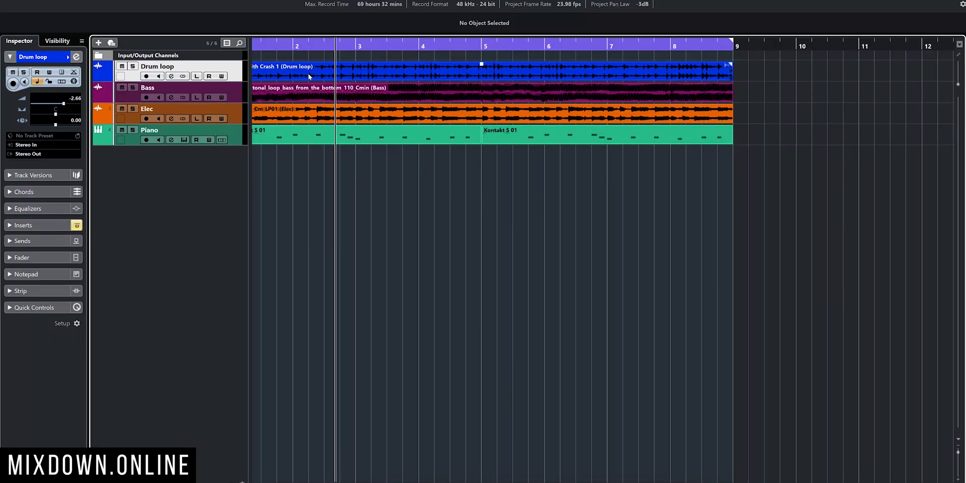
Step: Audition the Loop with Crash 1 event through the Compressor in Direct Offline Processing, and solo the Drum loop track
{"action": "left_click", "coordinate": [309, 75]}
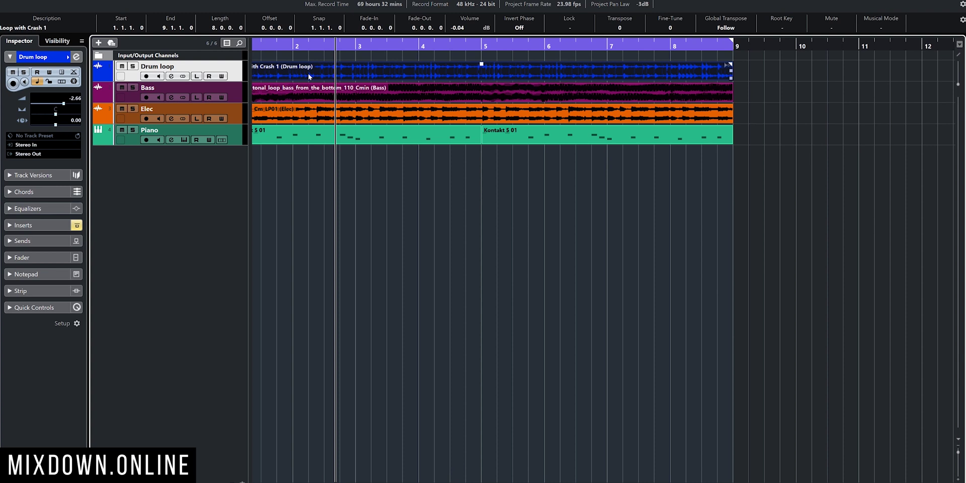
{"action": "key", "text": "F7"}
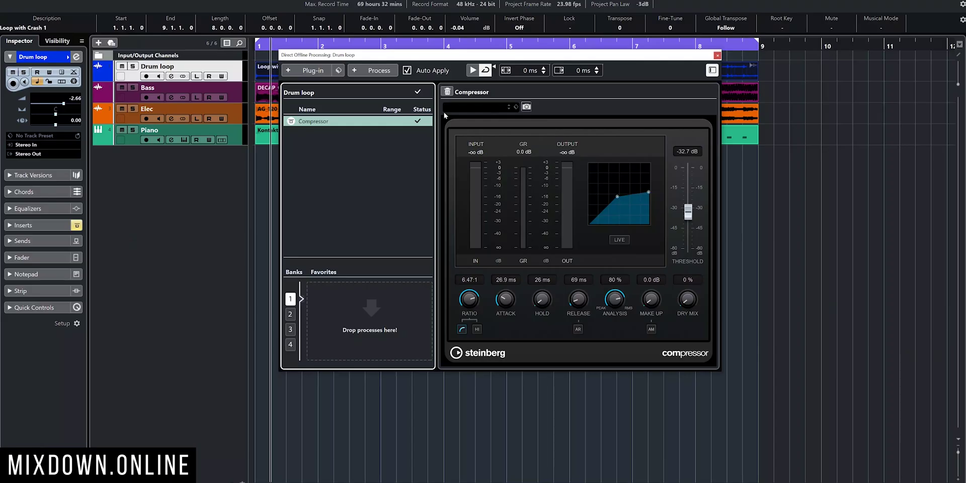
{"action": "left_click", "coordinate": [474, 73]}
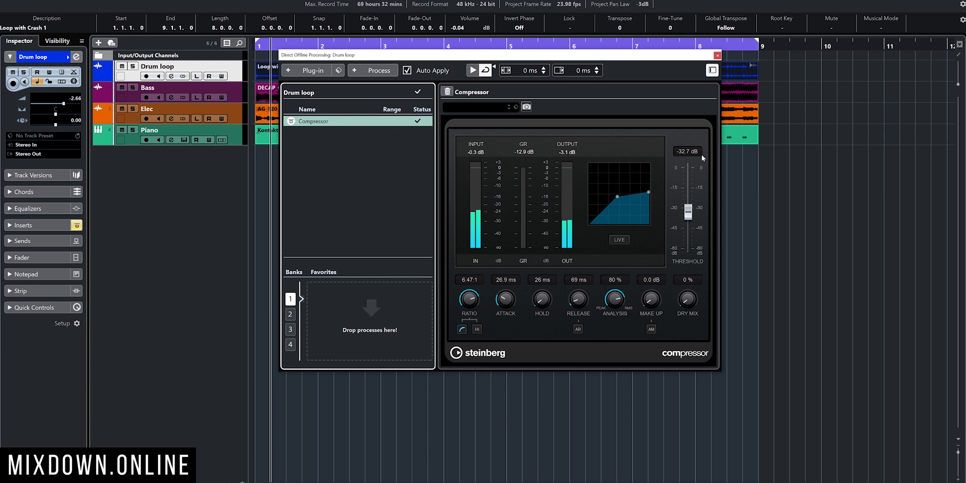
{"action": "key", "text": "F7"}
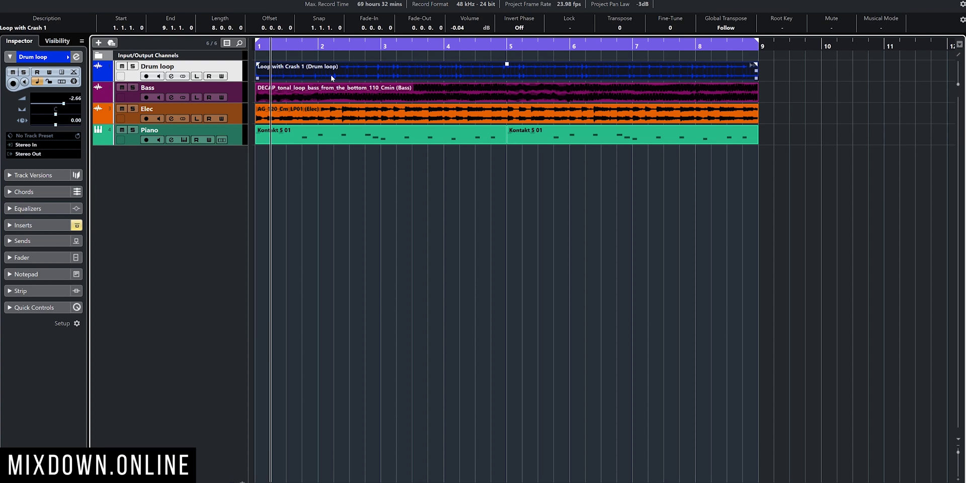
{"action": "left_click", "coordinate": [133, 66]}
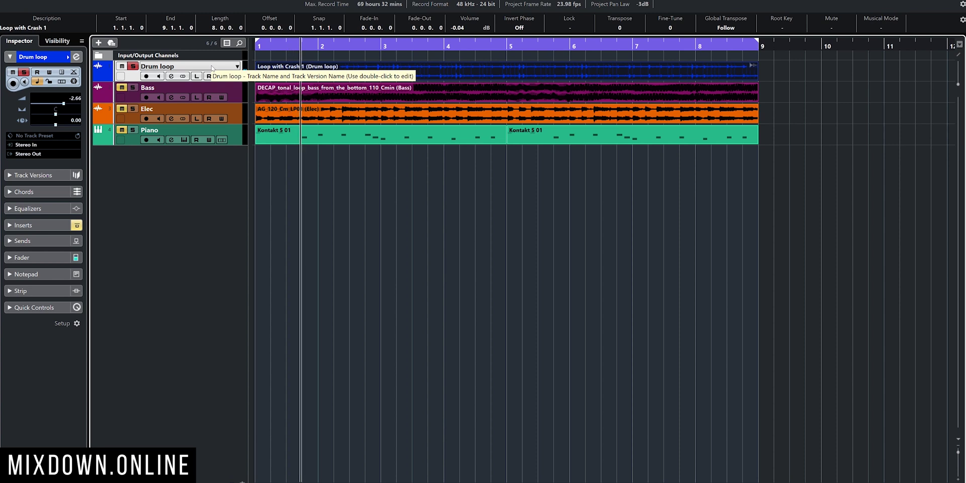
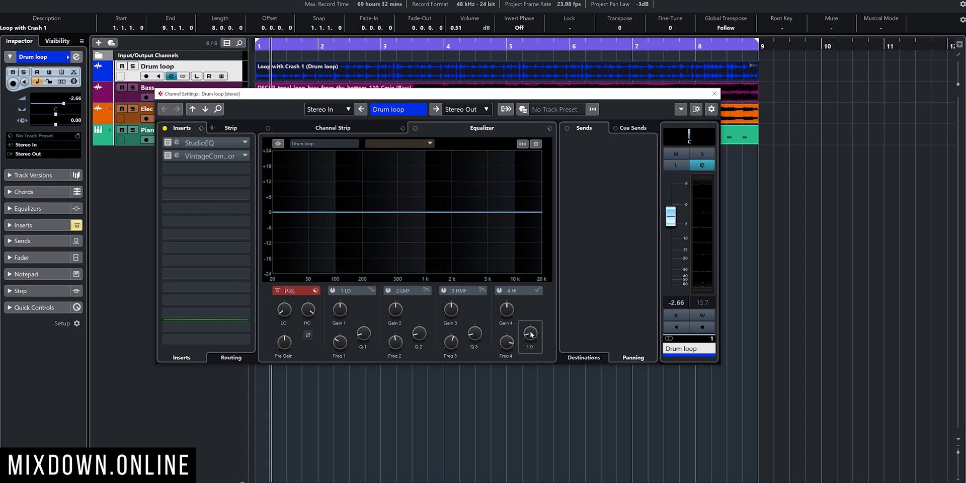
Step: Switch the channel equalizer's controls to sliders in the Equalizer Settings and return them to knobs
{"action": "mouse_move", "coordinate": [287, 311]}
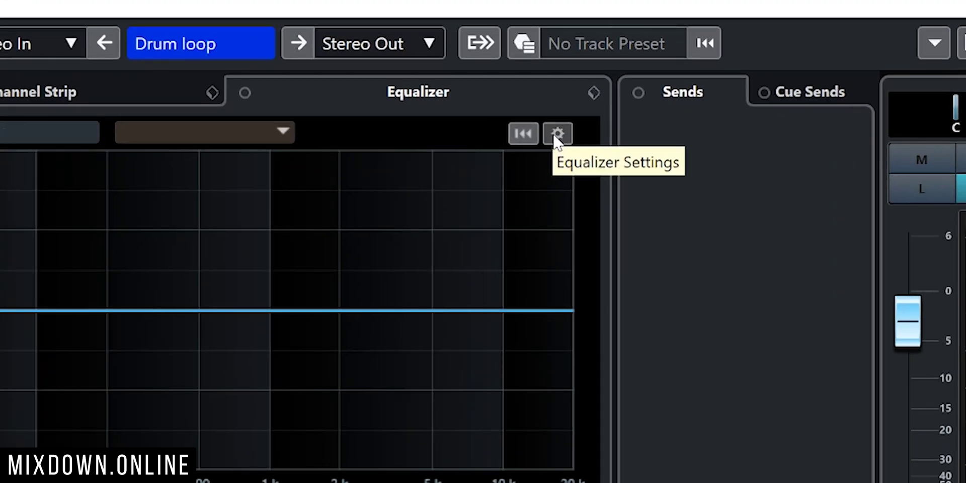
{"action": "left_click", "coordinate": [557, 134]}
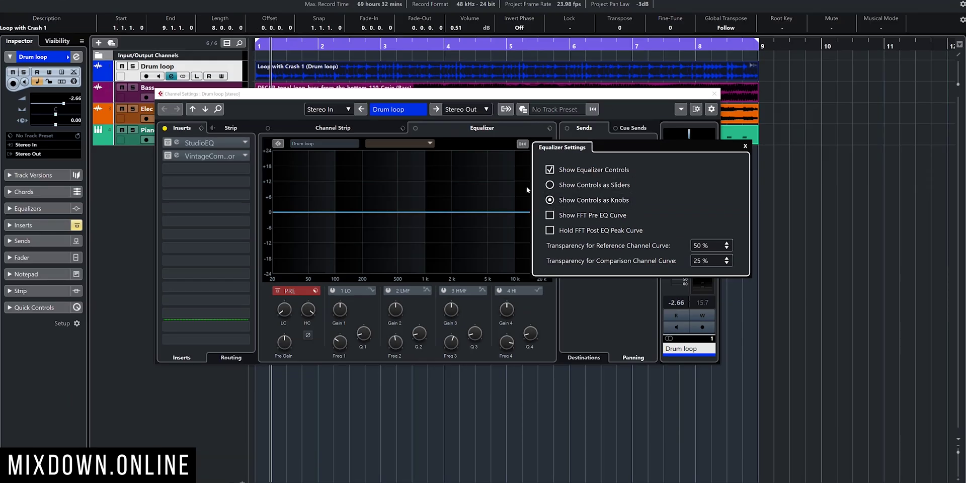
{"action": "left_click", "coordinate": [617, 186]}
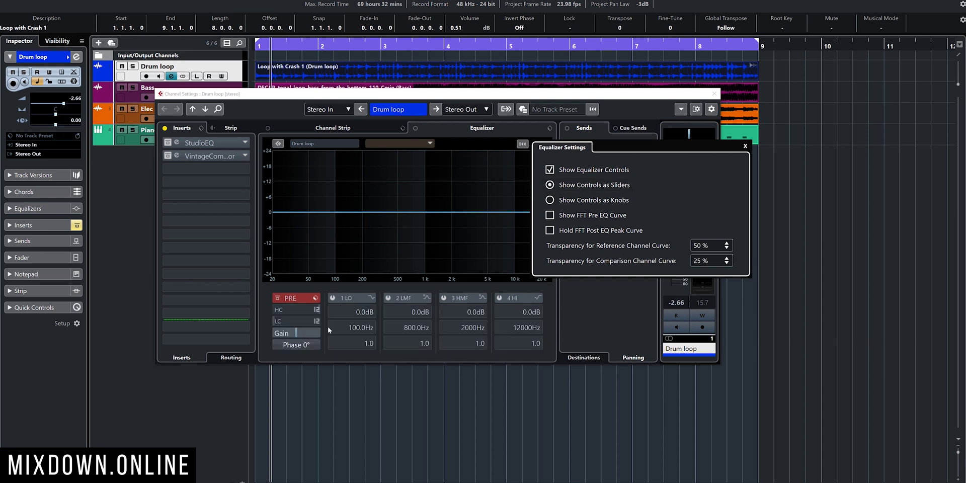
{"action": "left_click", "coordinate": [550, 199]}
{"action": "left_click", "coordinate": [549, 186]}
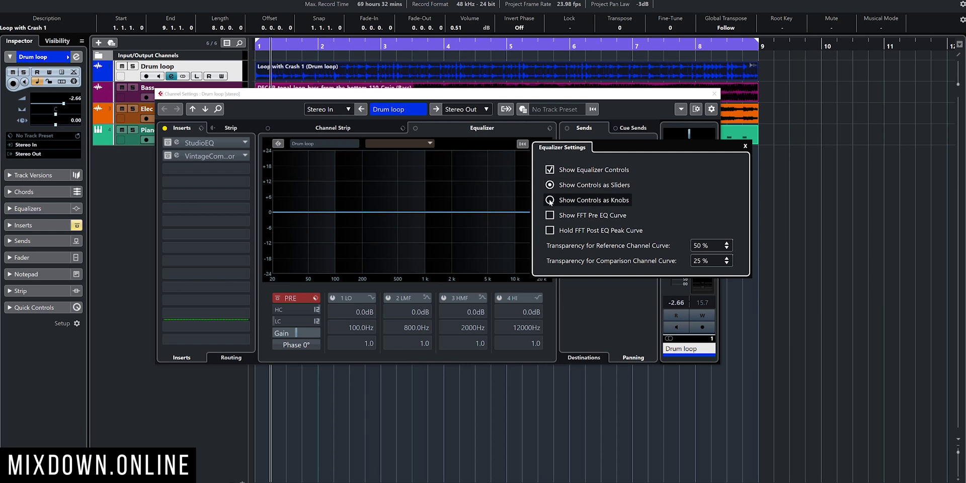
{"action": "left_click", "coordinate": [550, 200]}
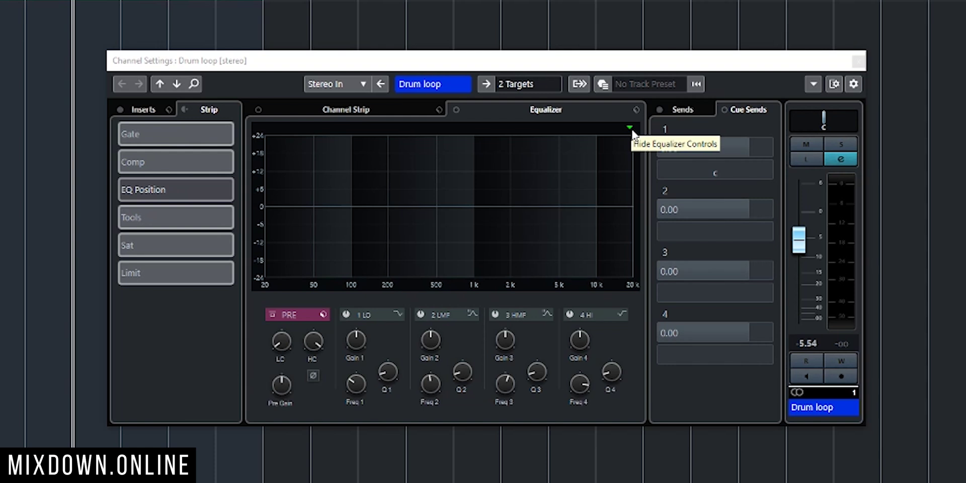
Step: Cycle the Drum loop channel's equalizer controls through the hidden, slider and knob displays
{"action": "left_click", "coordinate": [630, 129]}
{"action": "left_click", "coordinate": [630, 129]}
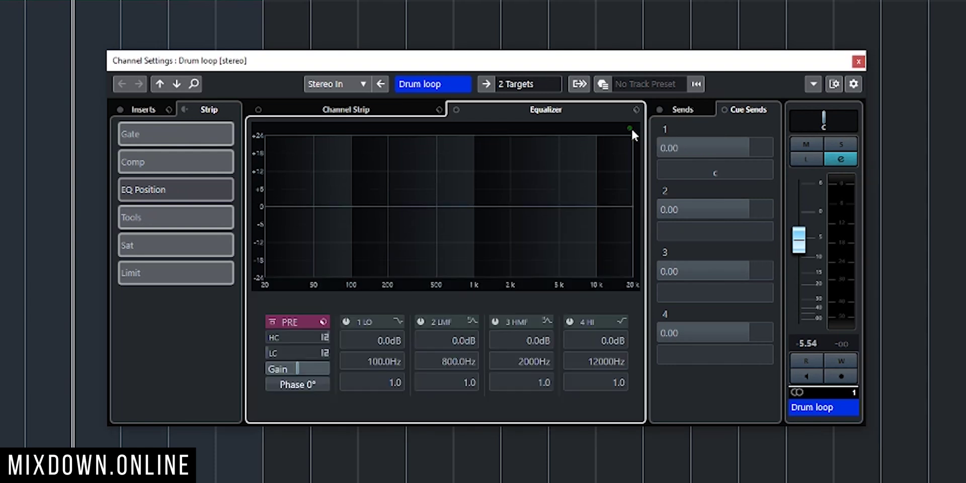
{"action": "left_click", "coordinate": [631, 129]}
{"action": "left_click", "coordinate": [630, 129]}
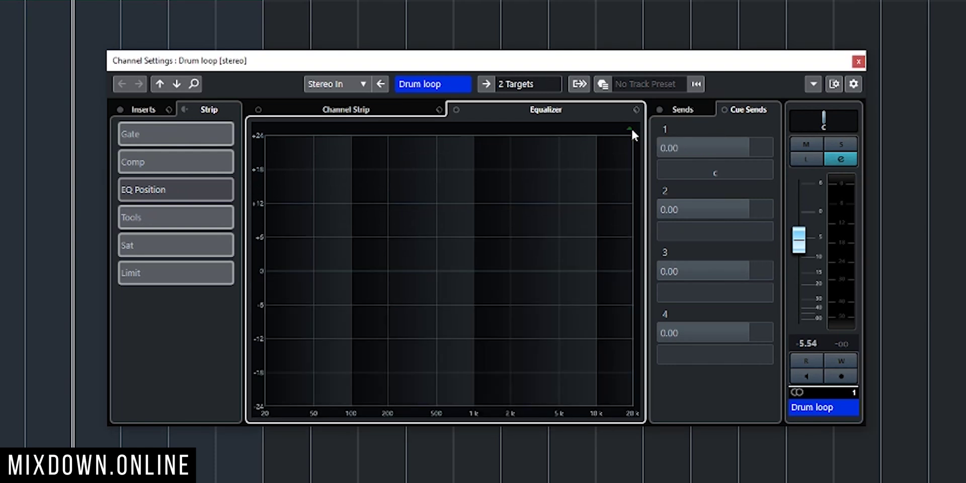
{"action": "left_click", "coordinate": [631, 129]}
{"action": "left_click", "coordinate": [630, 129]}
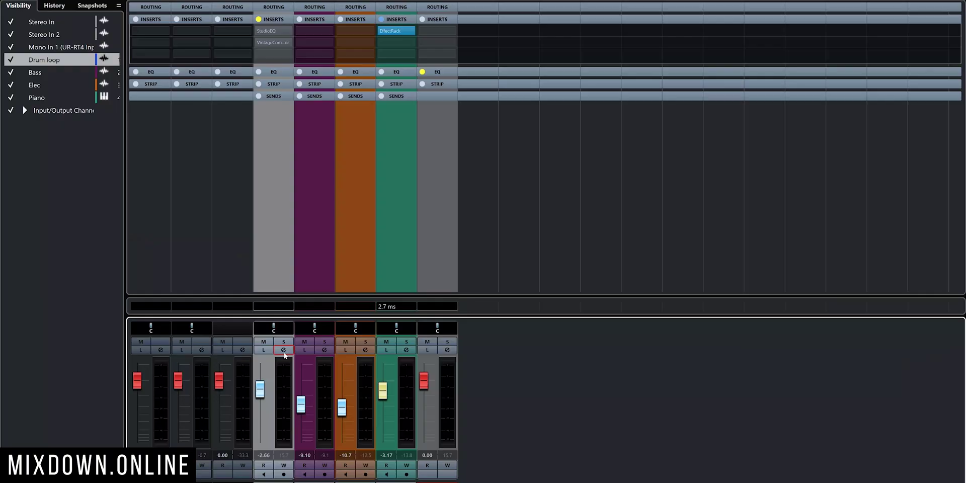
Step: Open the Drum loop's channel settings from the mixer and close them again
{"action": "left_click", "coordinate": [285, 355]}
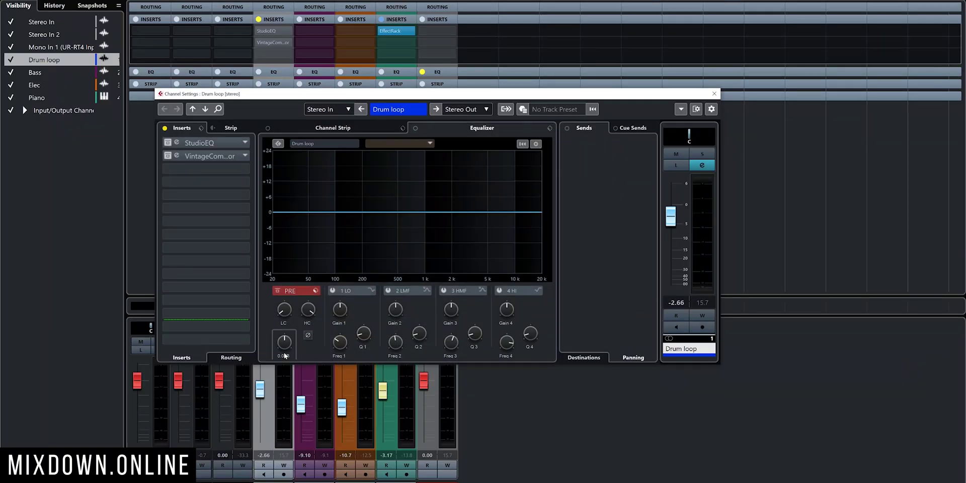
{"action": "left_click", "coordinate": [713, 94]}
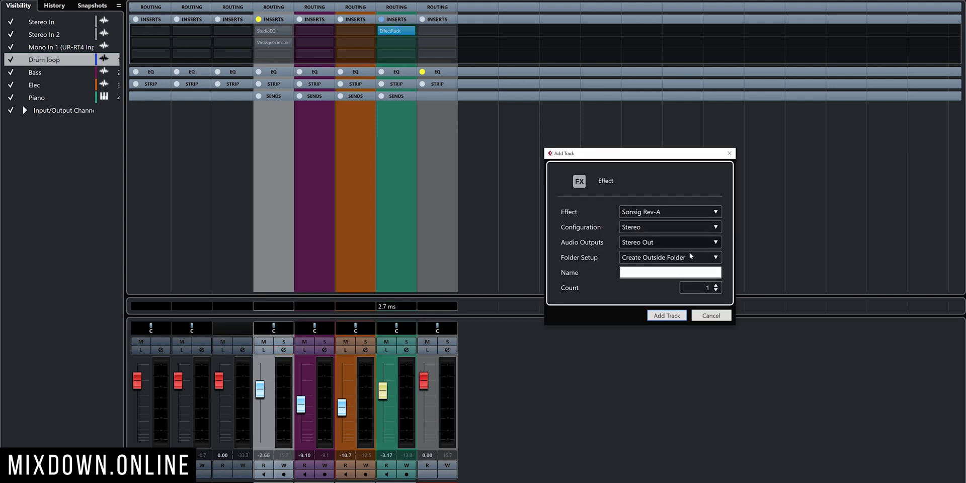
Step: Add one stereo effect track with Sonsig Rev-A routed to Stereo Out, and show the mixer's sends
{"action": "left_click", "coordinate": [667, 315]}
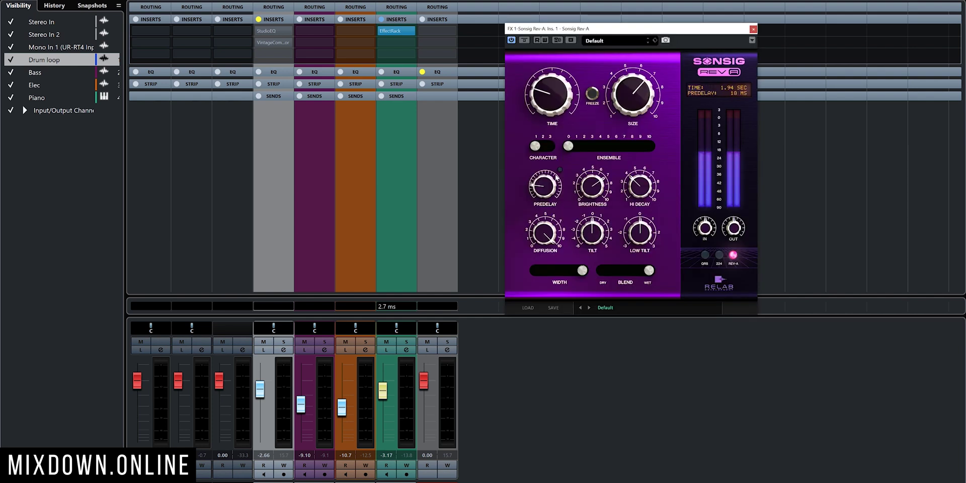
{"action": "left_click", "coordinate": [753, 29]}
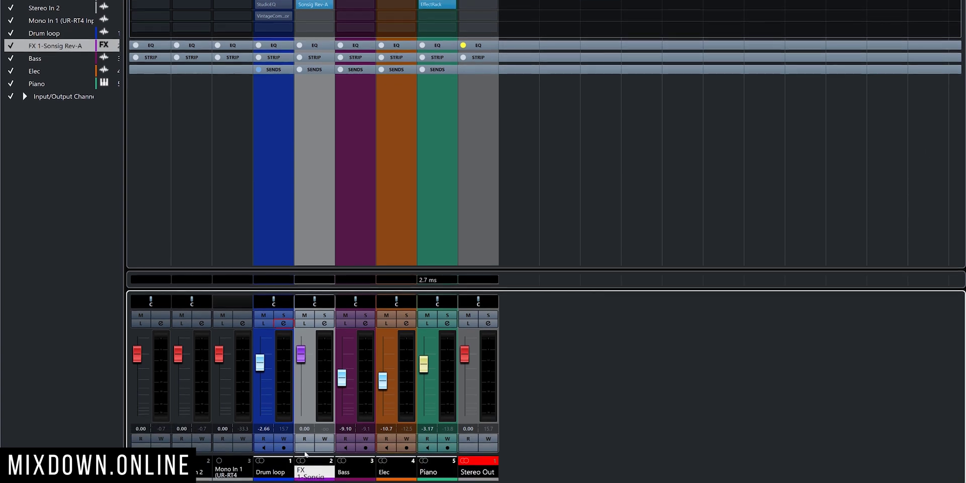
{"action": "left_click", "coordinate": [276, 69]}
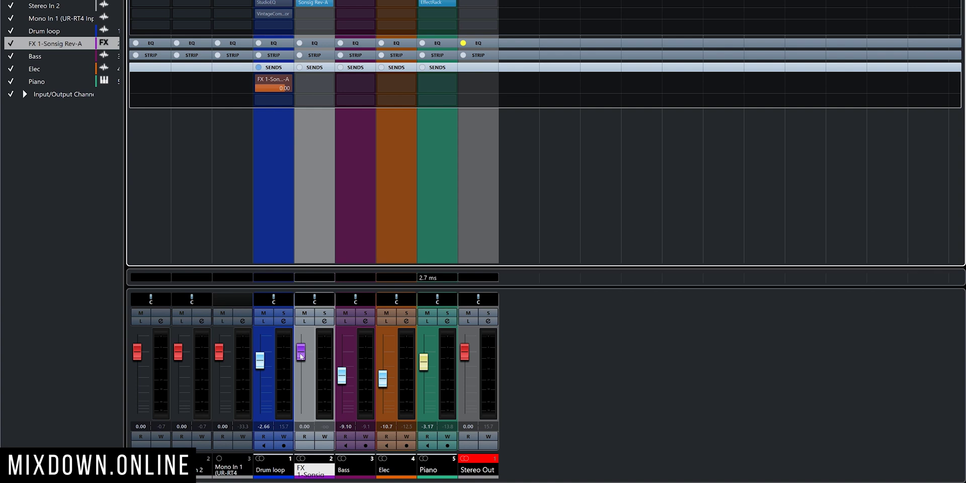
{"action": "mouse_move", "coordinate": [271, 79]}
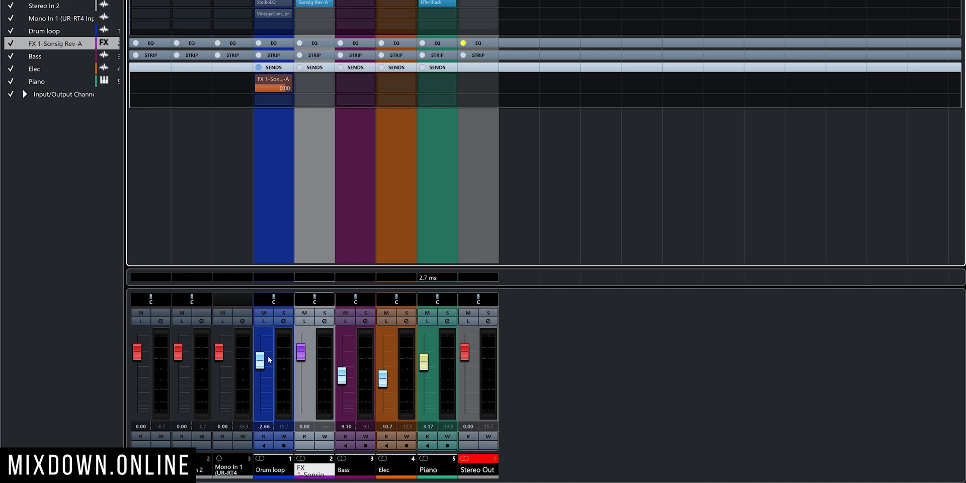
Step: Lower the Drum loop fader to -5.54 and the Sonsig Rev-A effect channel fader to -0.71
{"action": "mouse_move", "coordinate": [260, 361]}
{"action": "left_mouse_down"}
{"action": "mouse_move", "coordinate": [276, 345]}
{"action": "mouse_move", "coordinate": [271, 411]}
{"action": "mouse_move", "coordinate": [269, 354]}
{"action": "left_mouse_up"}
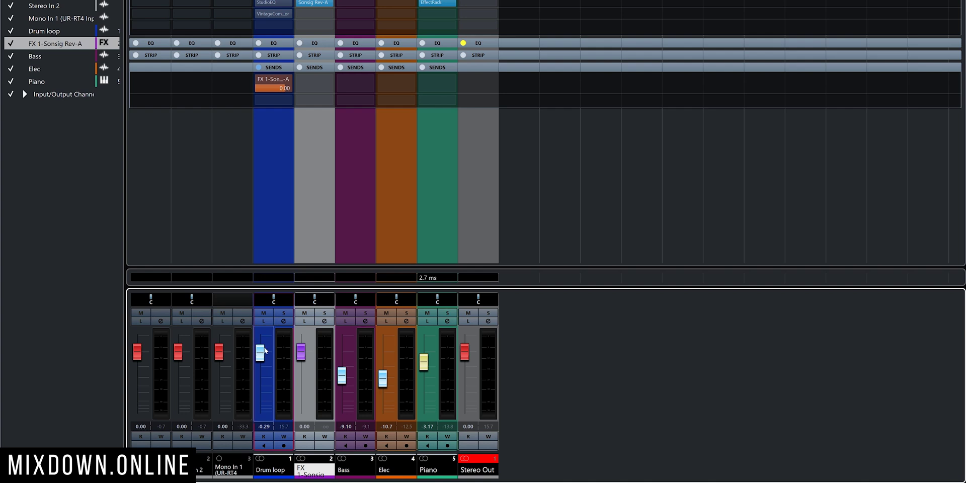
{"action": "left_click_drag", "start_coordinate": [260, 354], "coordinate": [251, 368]}
{"action": "mouse_move", "coordinate": [300, 352]}
{"action": "left_mouse_down"}
{"action": "mouse_move", "coordinate": [301, 388]}
{"action": "mouse_move", "coordinate": [302, 353]}
{"action": "left_mouse_up"}
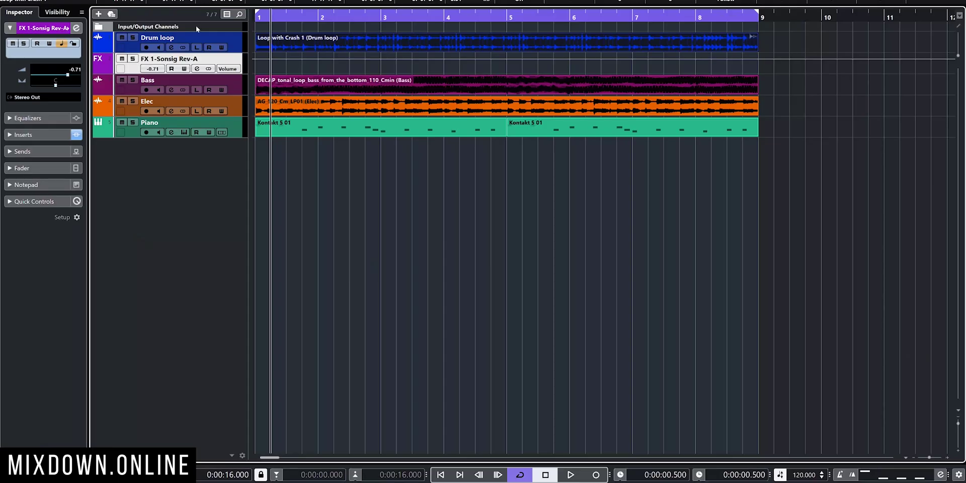
Step: Duplicate the Drum loop track together with its Loop with Crash 1 event
{"action": "left_click", "coordinate": [239, 42]}
{"action": "right_click", "coordinate": [240, 45]}
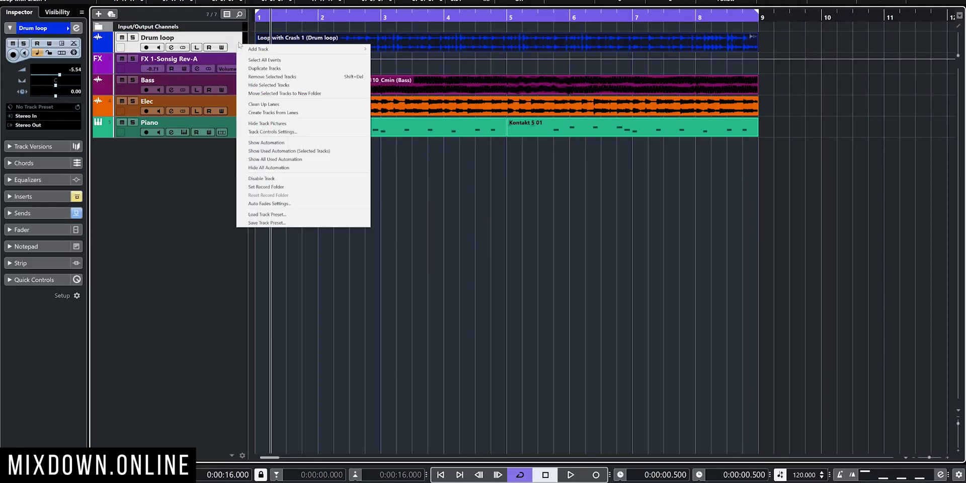
{"action": "left_click", "coordinate": [258, 68]}
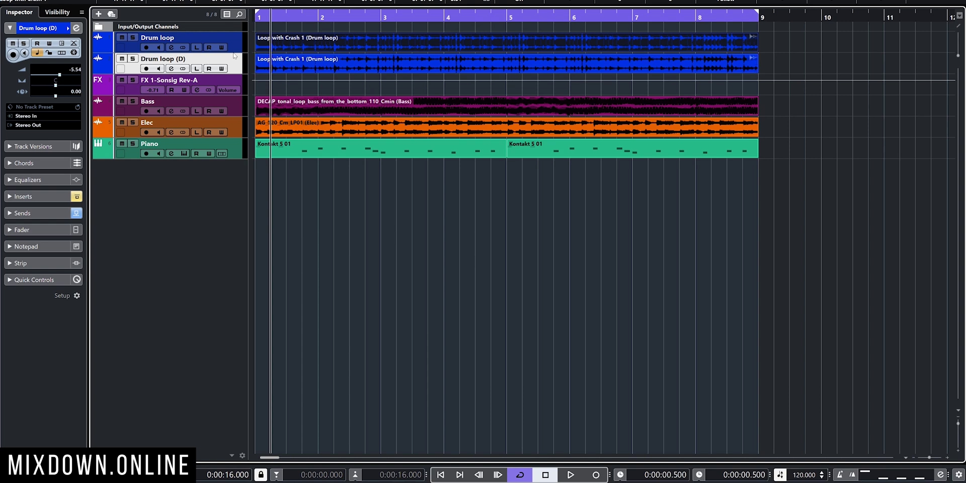
Step: Show the insert effects of the duplicated Drum loop (D) track and remove StudioEQ by setting its slot to No Effect
{"action": "right_click", "coordinate": [234, 56]}
{"action": "left_click", "coordinate": [38, 197]}
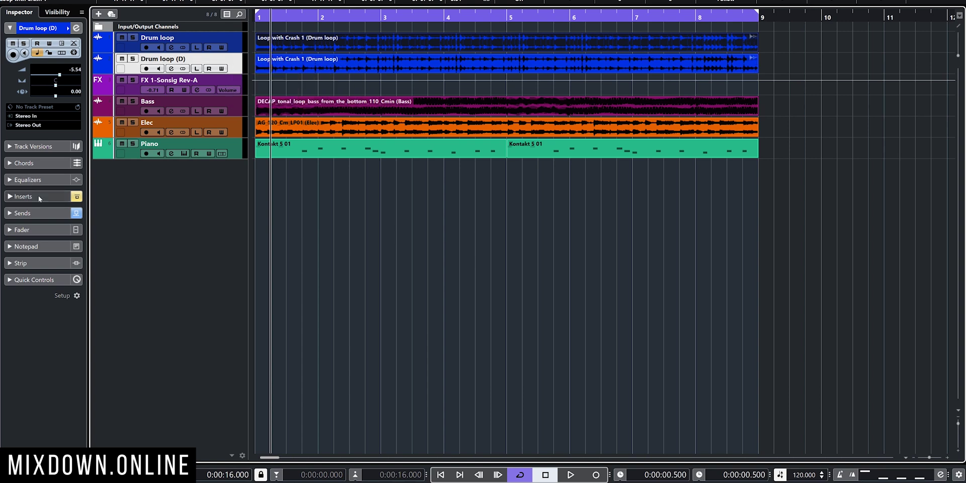
{"action": "left_click", "coordinate": [39, 196]}
{"action": "left_click", "coordinate": [74, 114]}
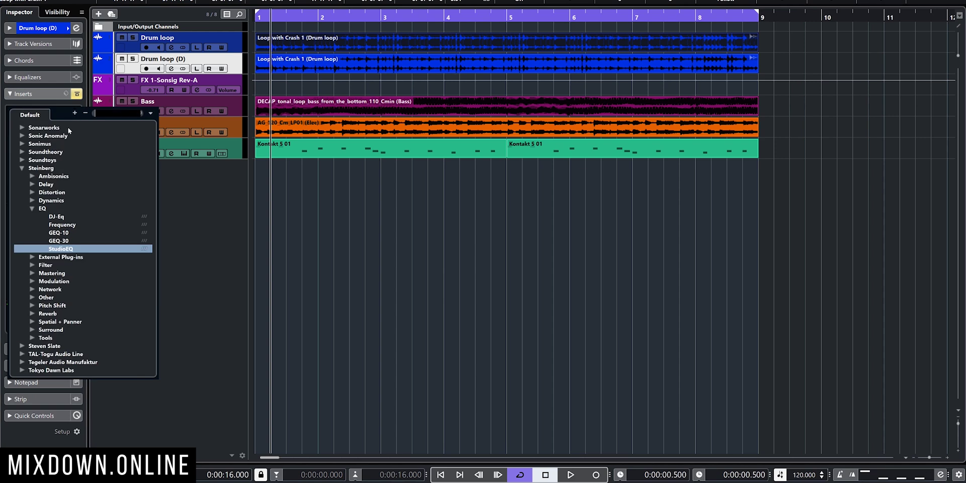
{"action": "scroll", "coordinate": [64, 136], "scroll_direction": "up", "scroll_amount": 10}
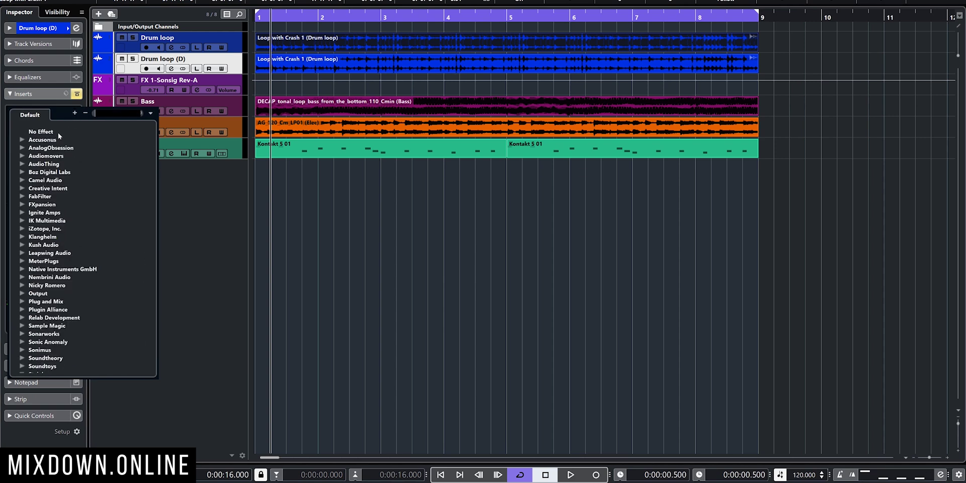
{"action": "left_click", "coordinate": [68, 130]}
Step: Remove the VintageCompressor insert from the Drum loop (D) track by choosing No Effect
{"action": "left_click", "coordinate": [73, 129]}
{"action": "scroll", "coordinate": [65, 151], "scroll_direction": "up", "scroll_amount": 5}
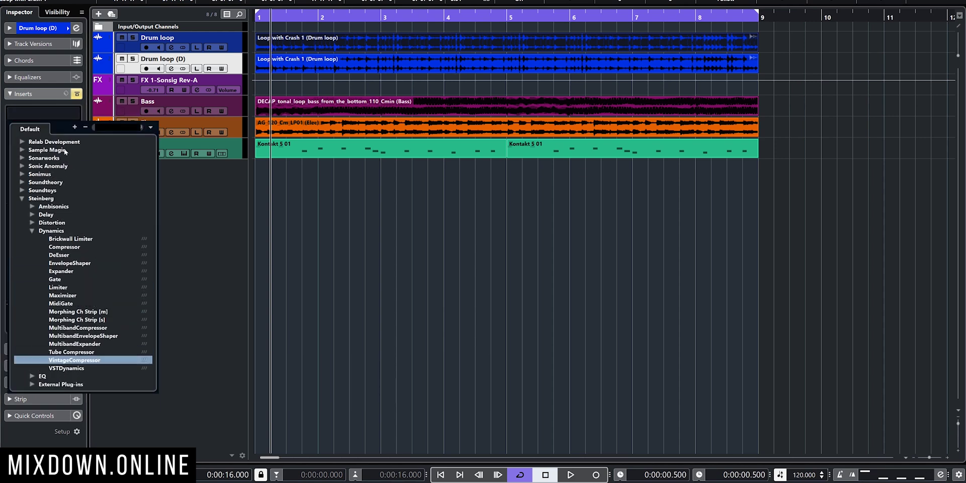
{"action": "scroll", "coordinate": [63, 151], "scroll_direction": "up", "scroll_amount": 3}
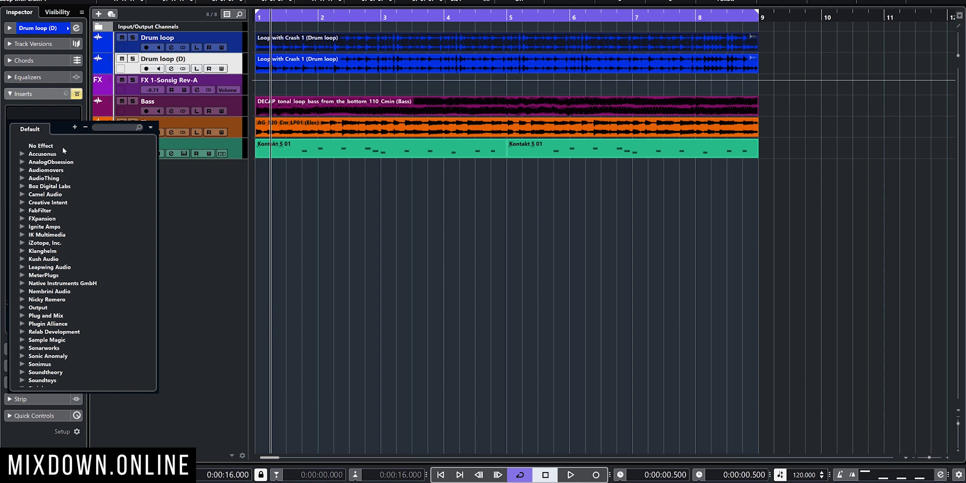
{"action": "left_click", "coordinate": [62, 147]}
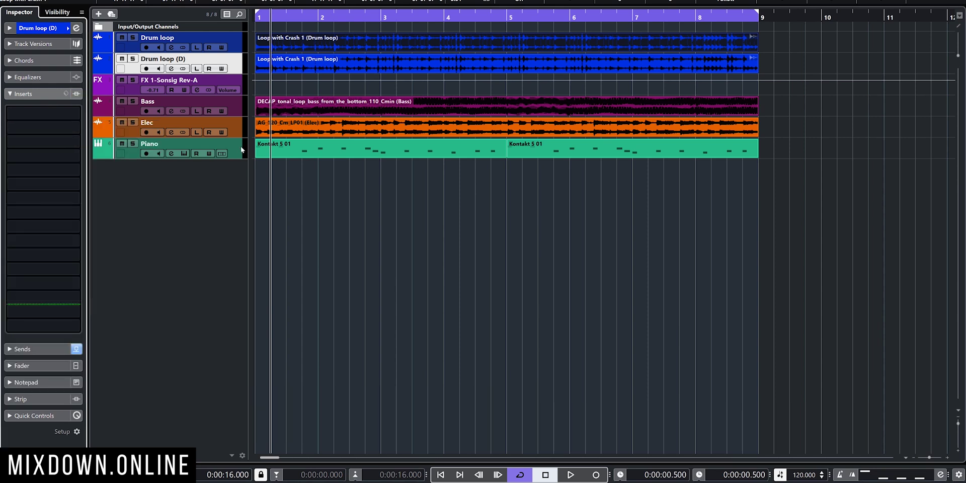
Step: Show the Drum loop (D) track's sends, and lower its channel fader to -∞
{"action": "left_click", "coordinate": [22, 348]}
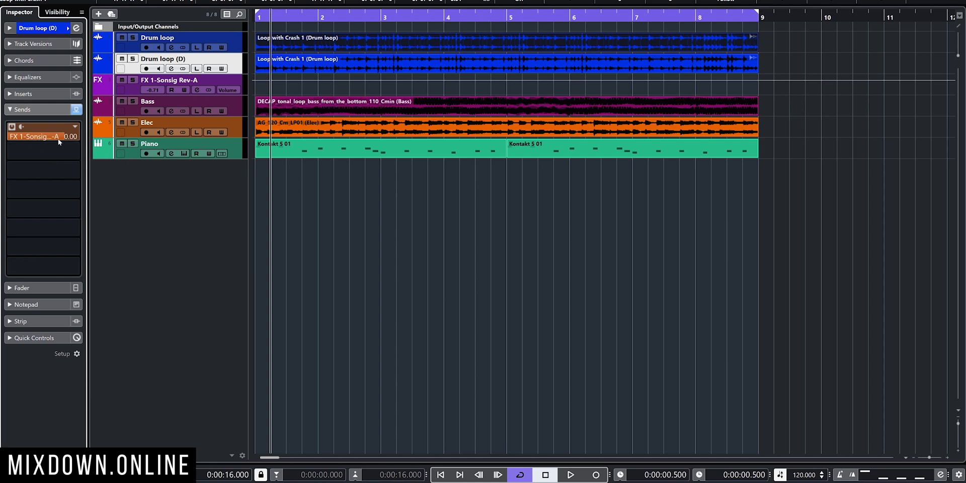
{"action": "left_click", "coordinate": [30, 288]}
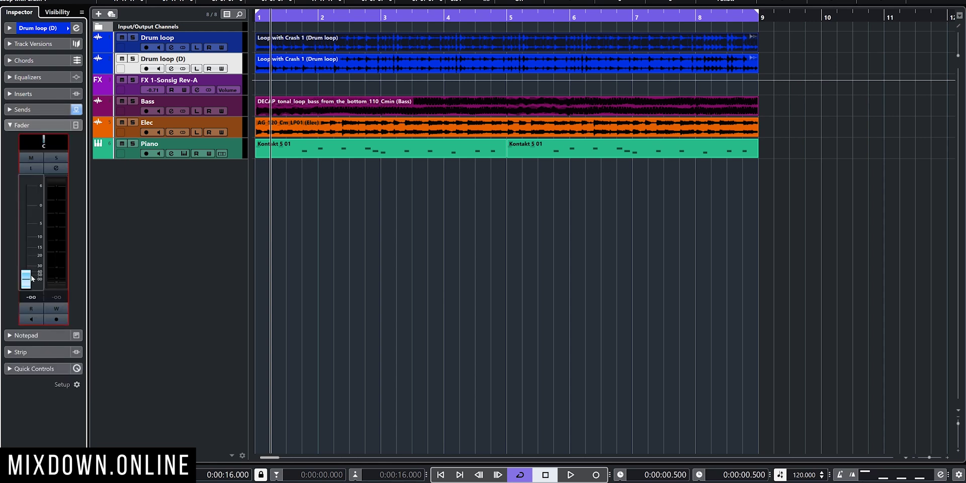